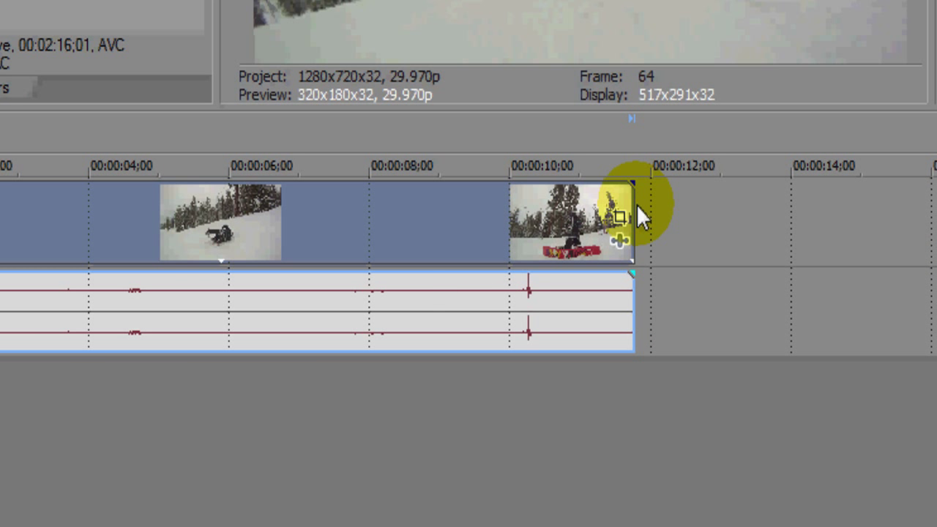
# Compress the snowboarding clip shorter so it plays faster, and preview it
pyautogui.moveTo(637, 208); pyautogui.dragTo(325, 351)
pyautogui.click(199, 246)
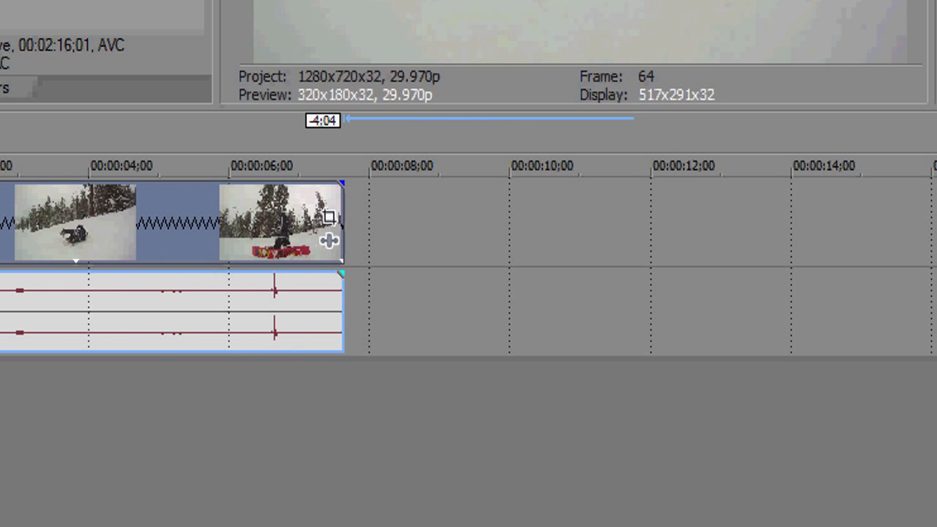
pyautogui.press('space')
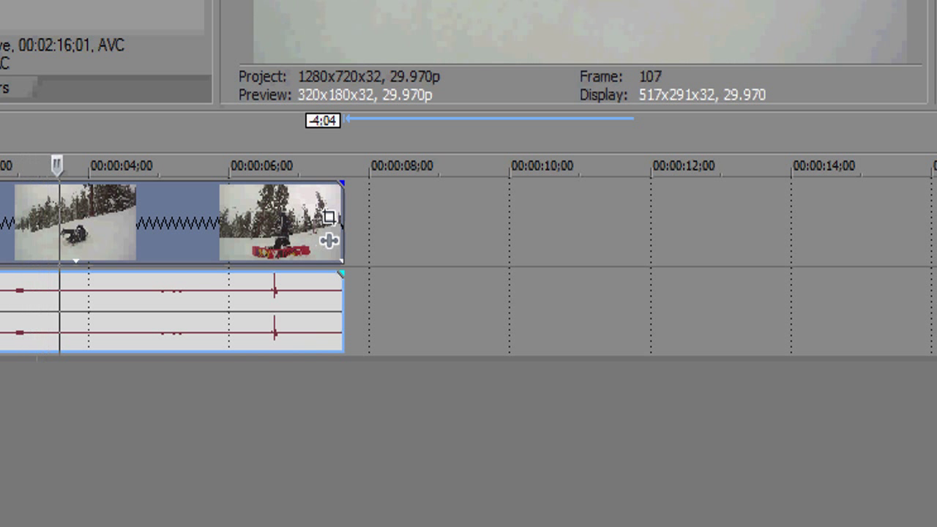
pyautogui.press('space')
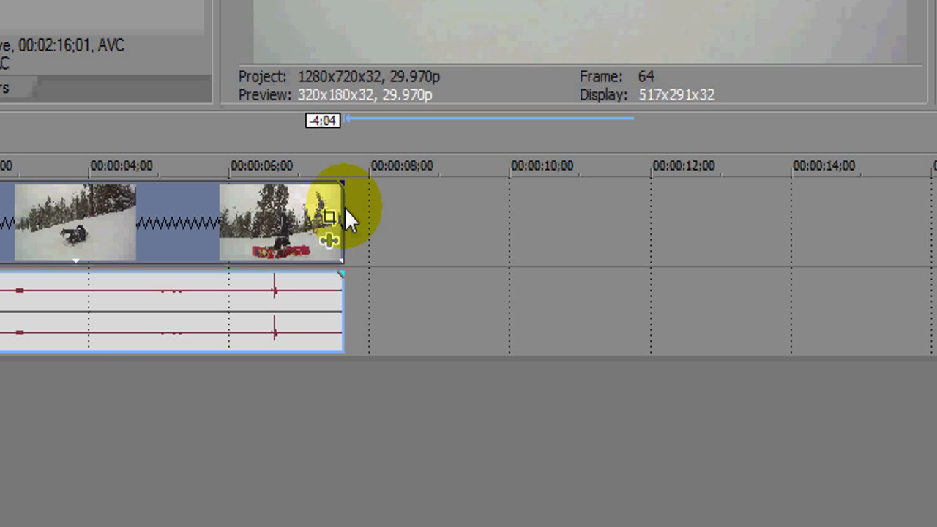
# Stretch the clip past 00:00:14 for slow motion and preview the result
pyautogui.moveTo(345, 207); pyautogui.dragTo(904, 217)
pyautogui.press('space')
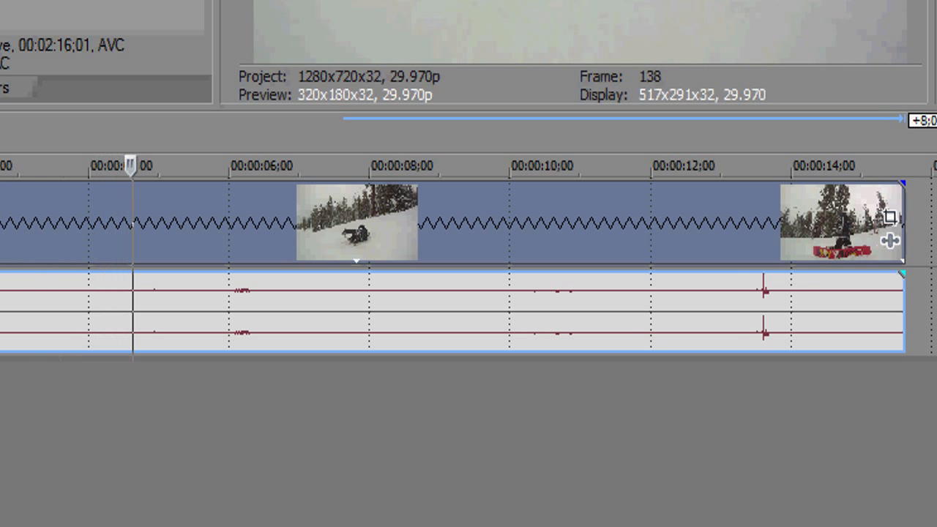
pyautogui.press('space')
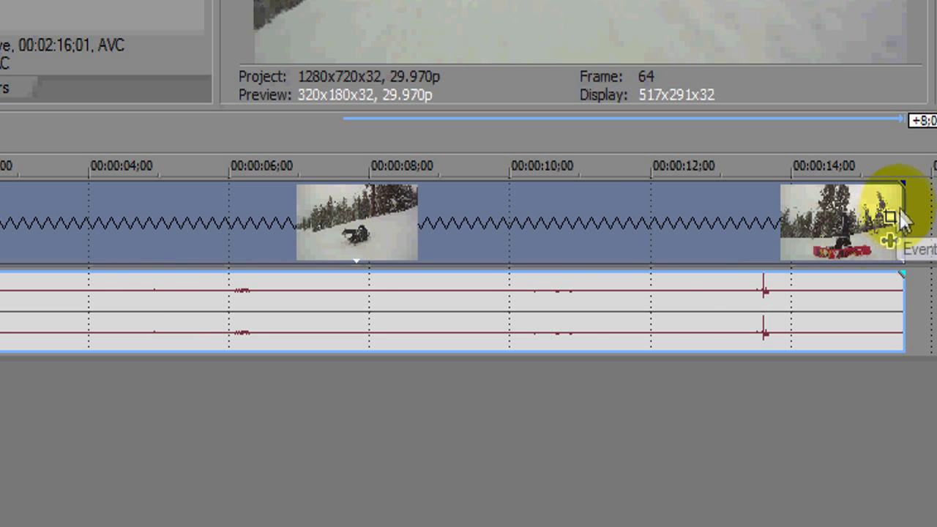
# Shrink the clip back to normal speed so it ends near 00:00:11;23, cursor at 00:00:03;21
pyautogui.moveTo(906, 214); pyautogui.dragTo(596, 242)
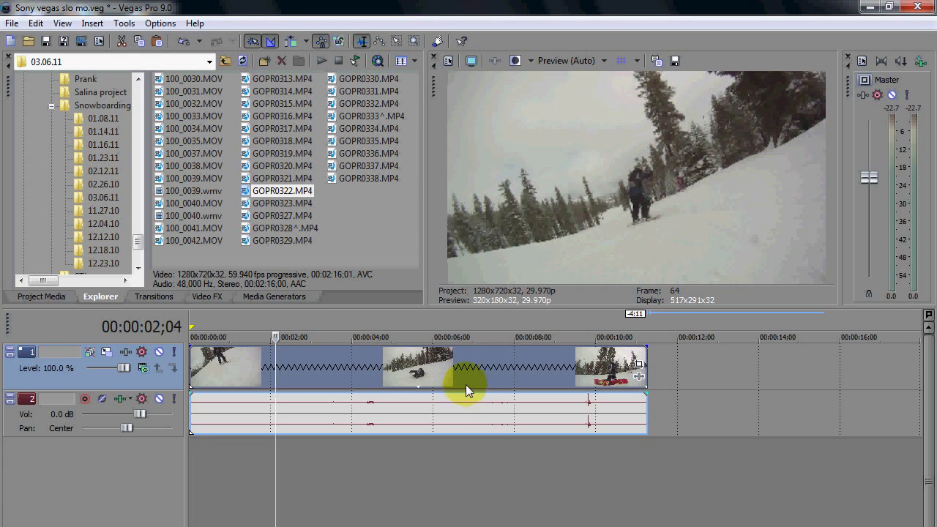
pyautogui.click(484, 363)
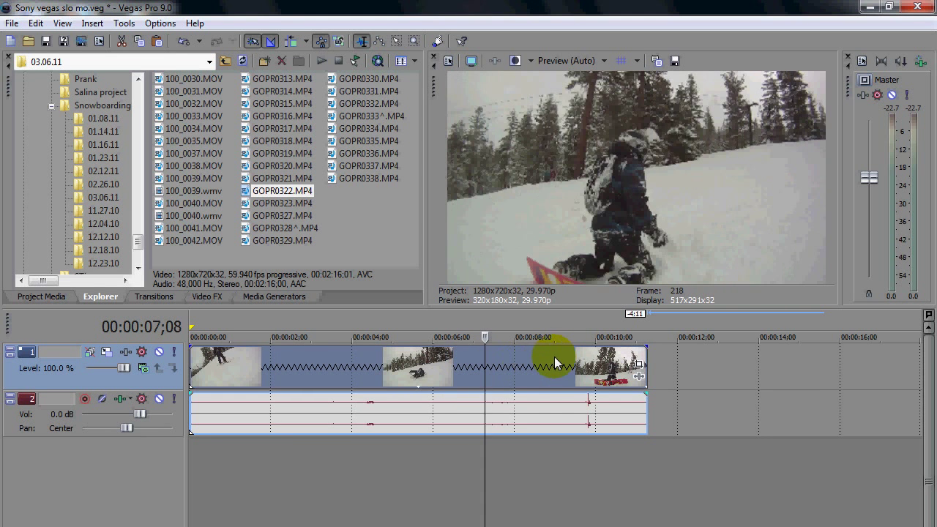
pyautogui.click(555, 364)
pyautogui.click(624, 360)
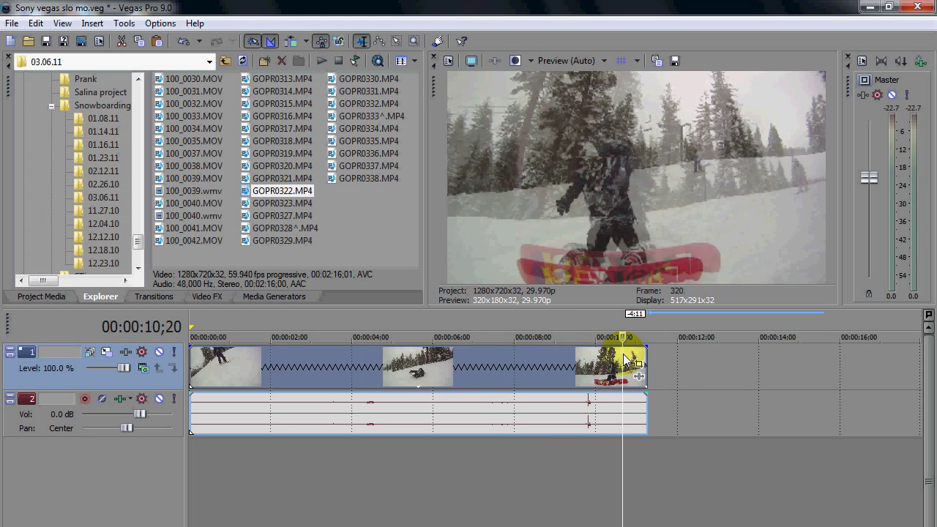
pyautogui.click(670, 357)
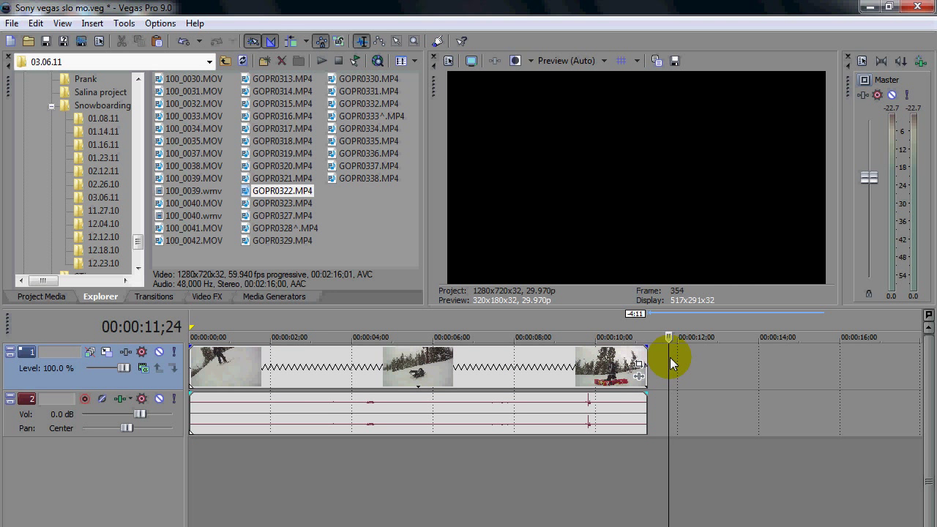
pyautogui.moveTo(648, 363); pyautogui.dragTo(666, 365)
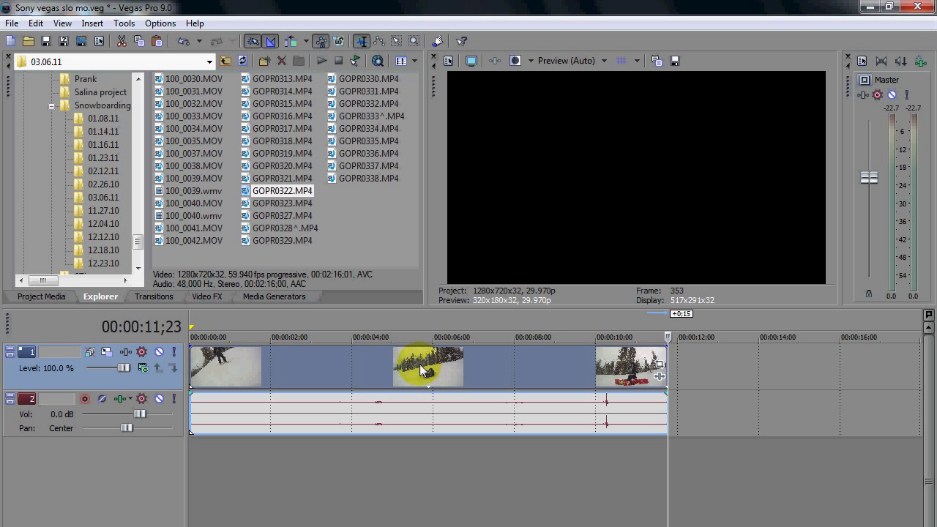
pyautogui.click(339, 372)
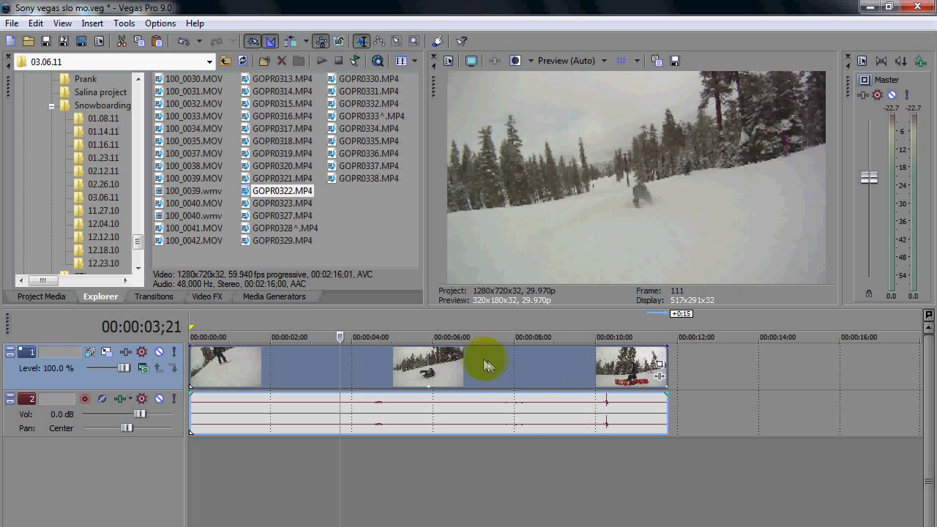
# Insert a Velocity envelope spanning the whole snowboarding video event
pyautogui.rightClick(76, 376)
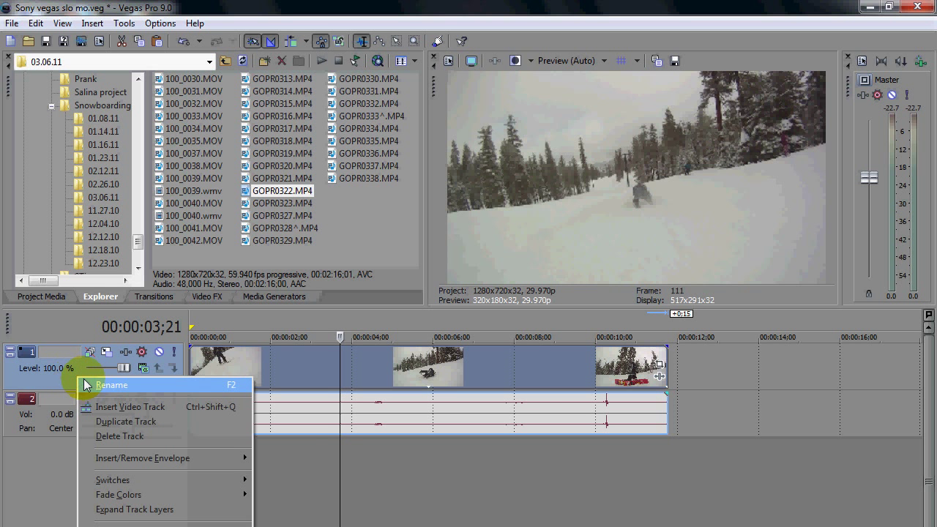
pyautogui.moveTo(133, 457)
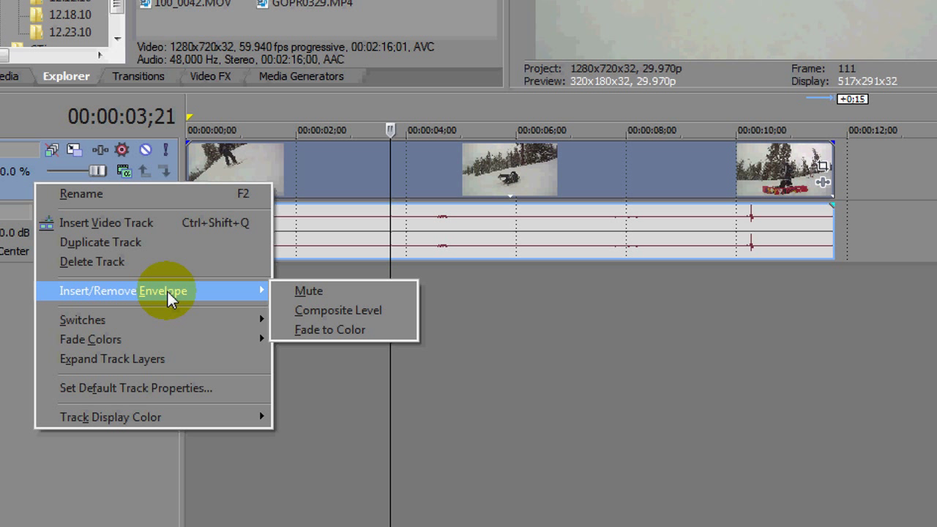
pyautogui.rightClick(312, 165)
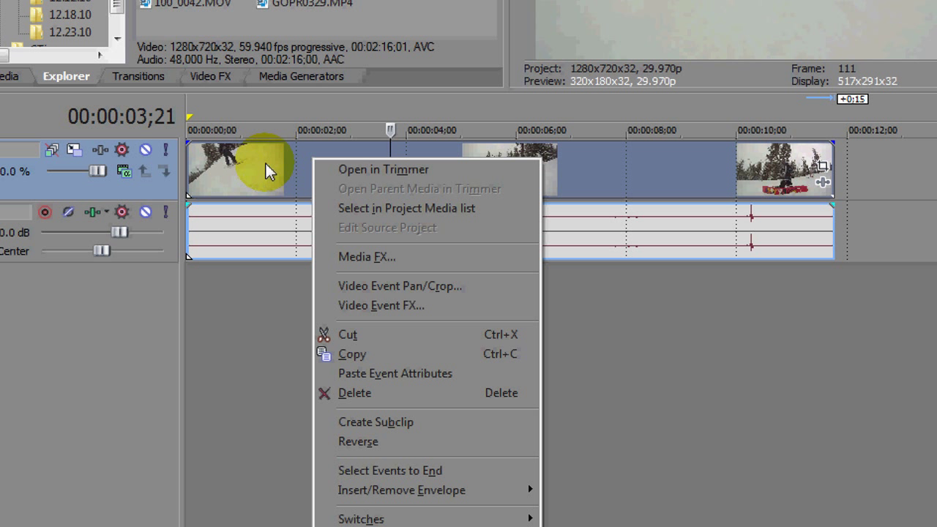
pyautogui.moveTo(408, 500)
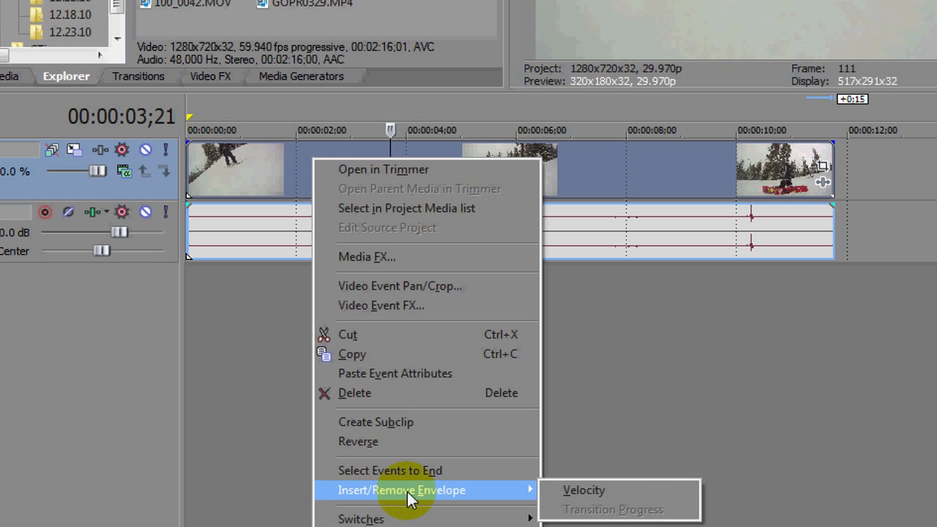
pyautogui.click(584, 495)
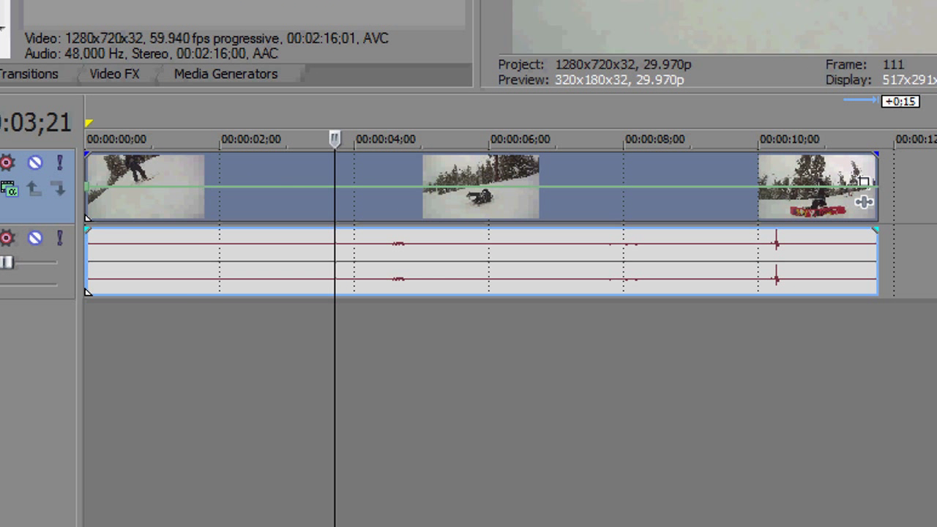
pyautogui.click(235, 232)
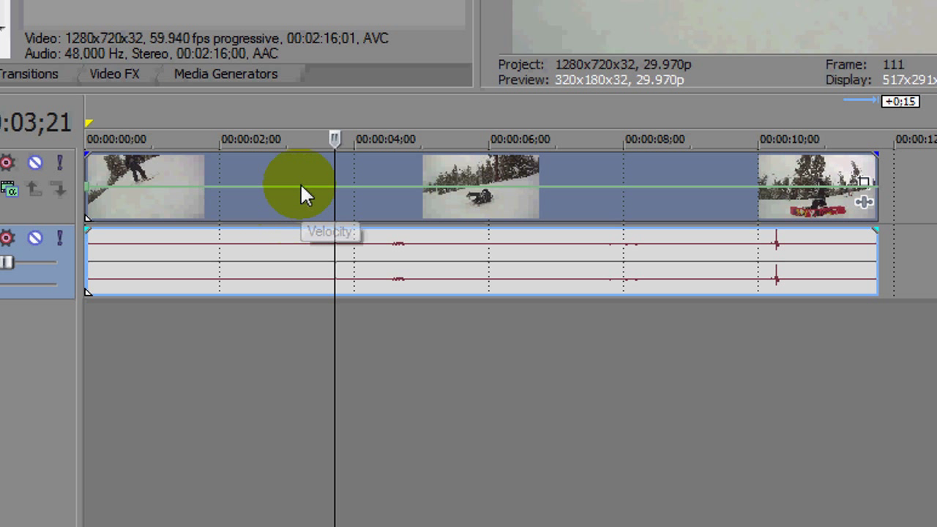
# Add two velocity points near 00:00:04 and drop the second to 31% at 00:00:03;28
pyautogui.click(279, 189)
pyautogui.press('space')
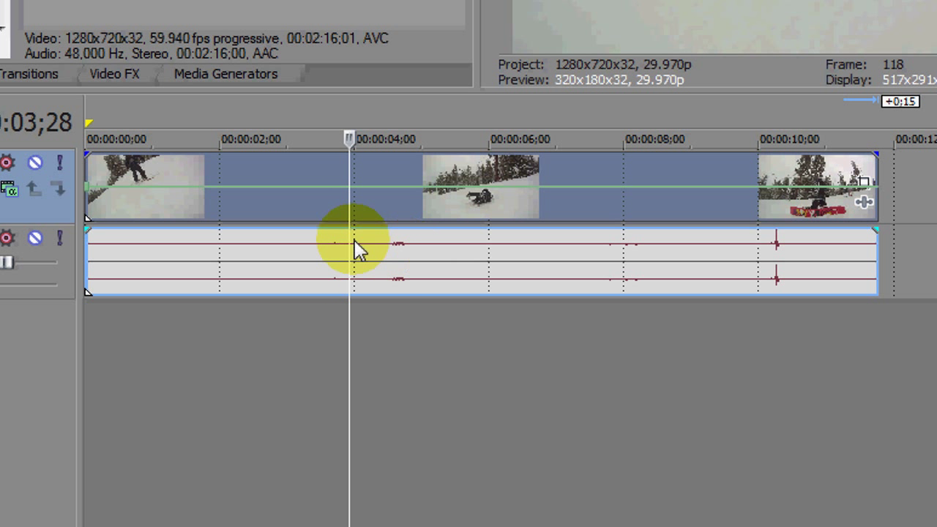
pyautogui.doubleClick(350, 187)
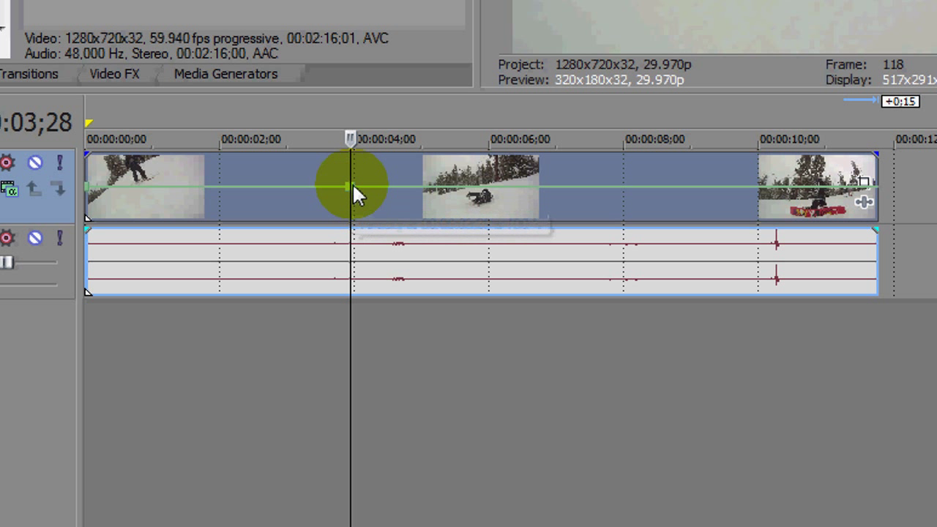
pyautogui.moveTo(351, 184)
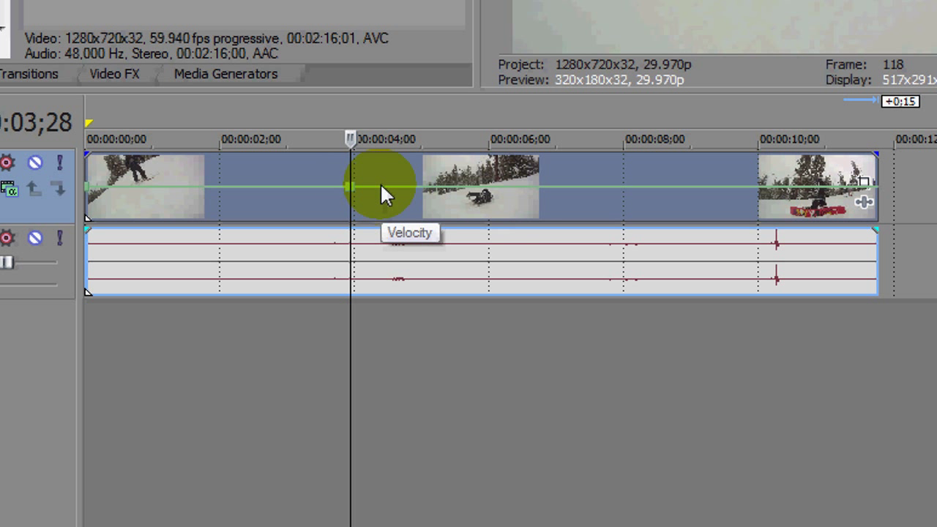
pyautogui.doubleClick(380, 187)
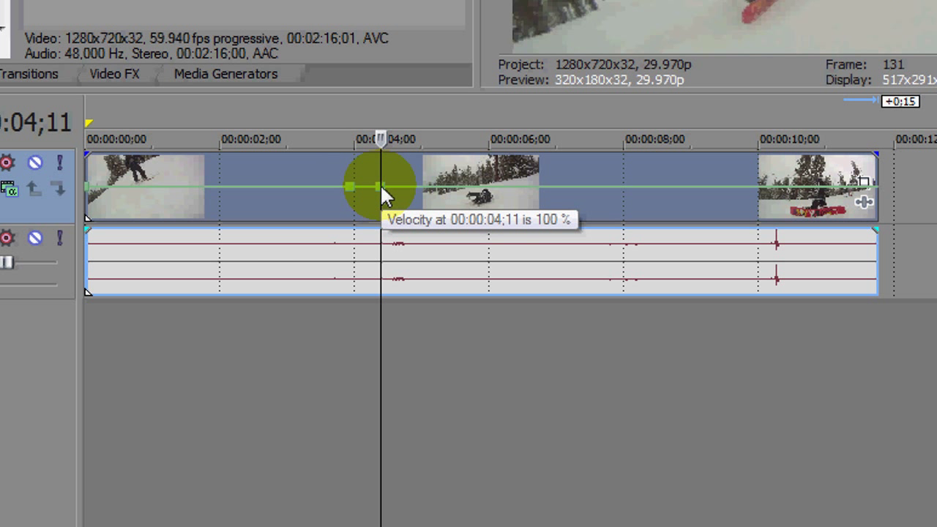
pyautogui.moveTo(380, 184); pyautogui.dragTo(336, 198)
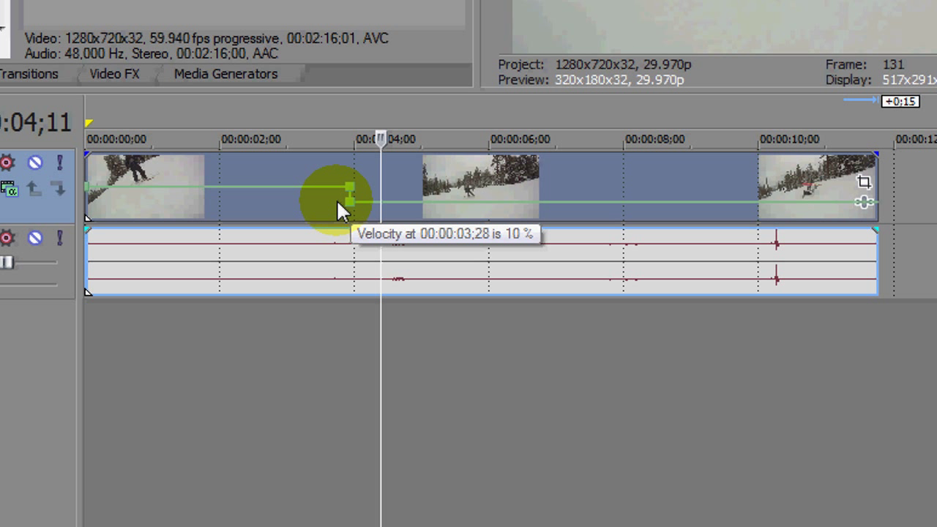
pyautogui.moveTo(336, 199); pyautogui.dragTo(336, 195)
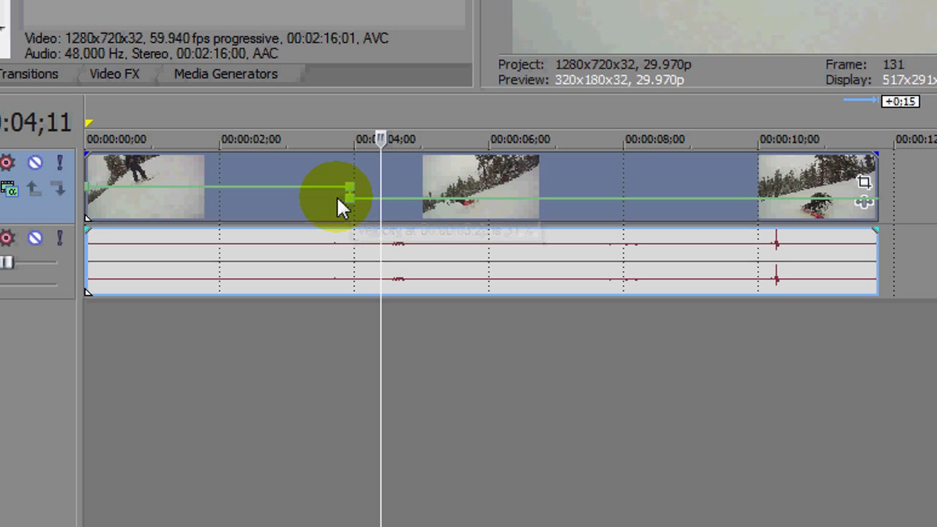
pyautogui.click(300, 168)
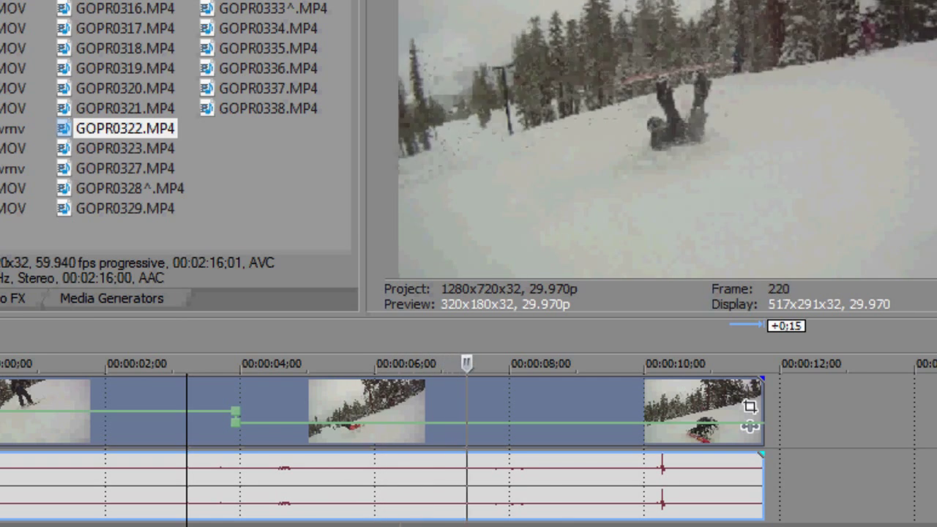
# Move the low point later and raise a new curve point to 217% for a fast-motion peak
pyautogui.press('space')
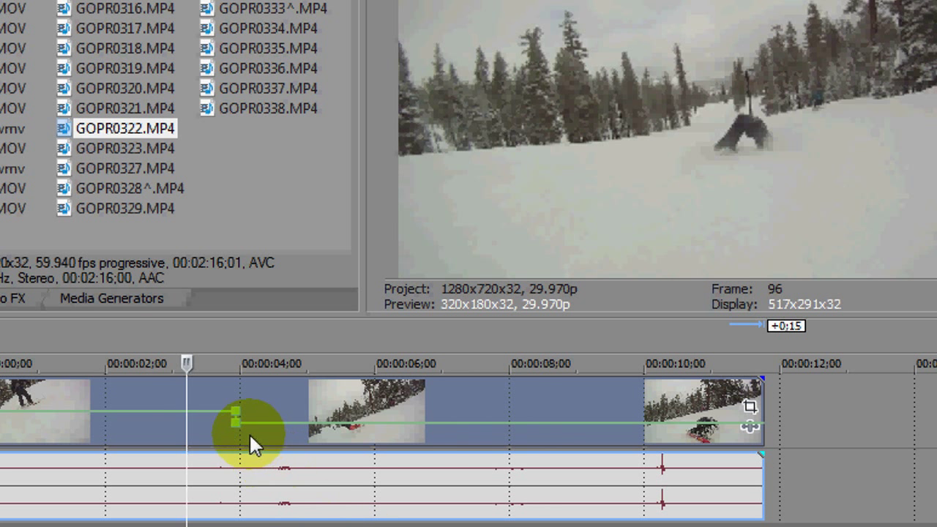
pyautogui.moveTo(236, 424); pyautogui.dragTo(311, 424)
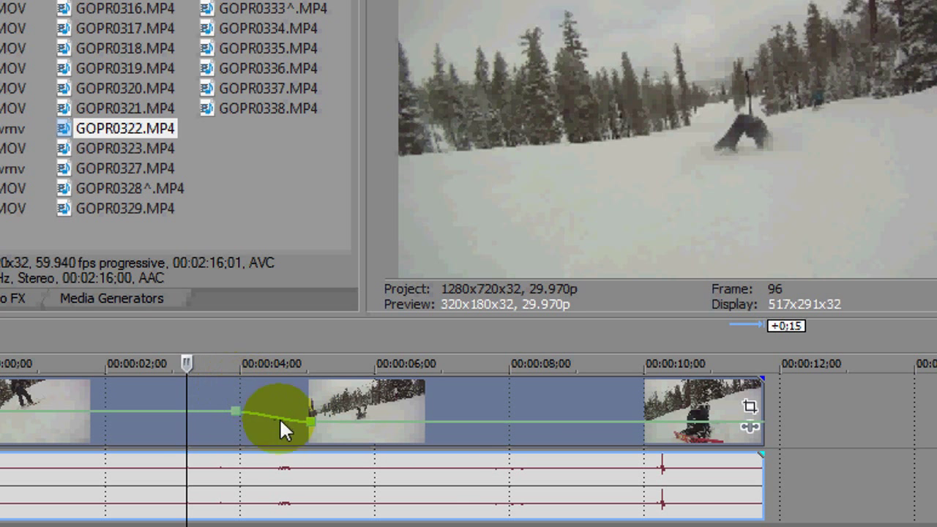
pyautogui.press('space')
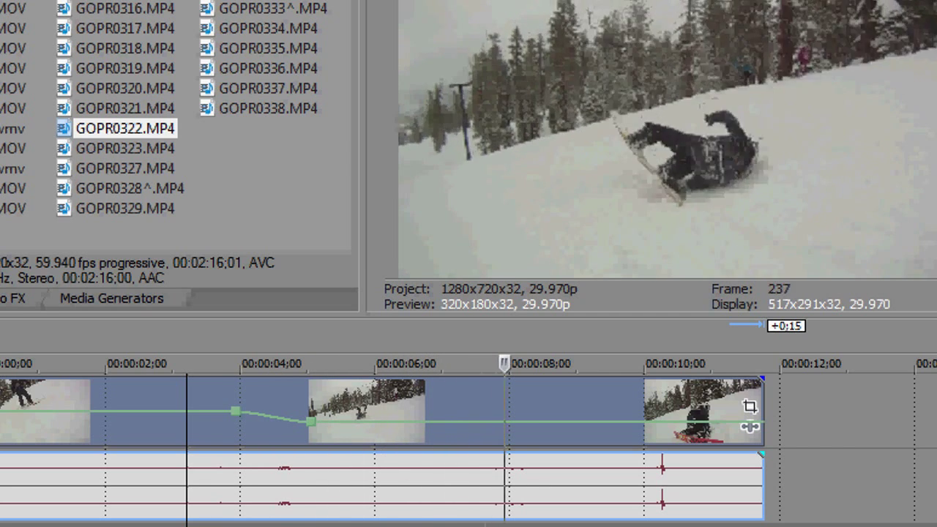
pyautogui.press('space')
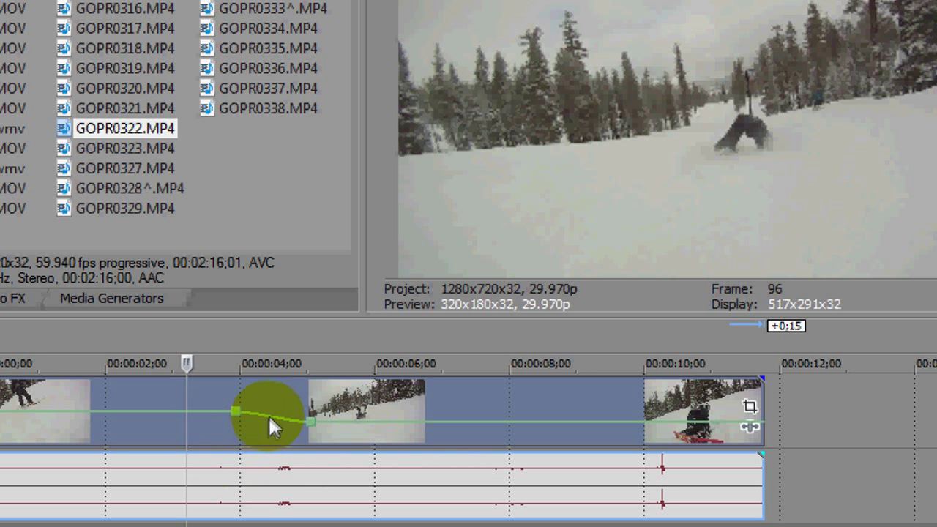
pyautogui.moveTo(268, 416); pyautogui.dragTo(273, 371)
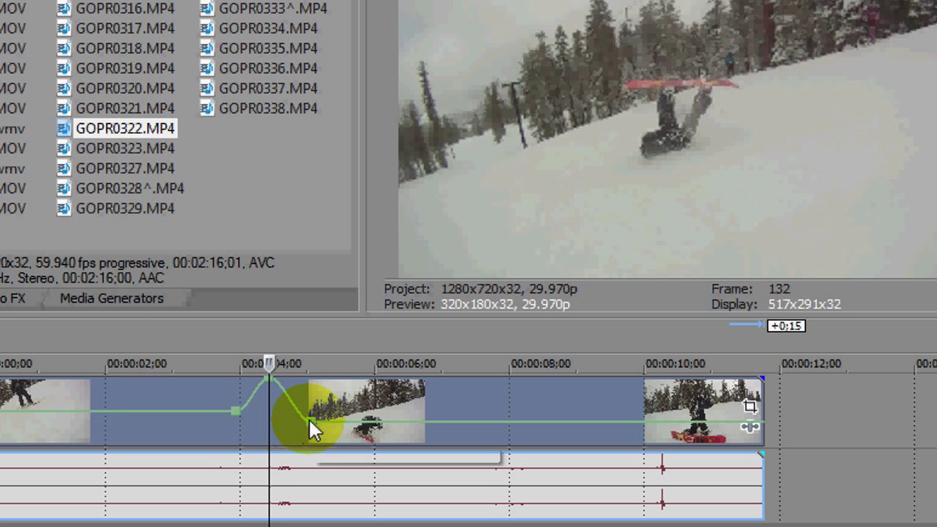
pyautogui.moveTo(318, 427); pyautogui.dragTo(347, 408)
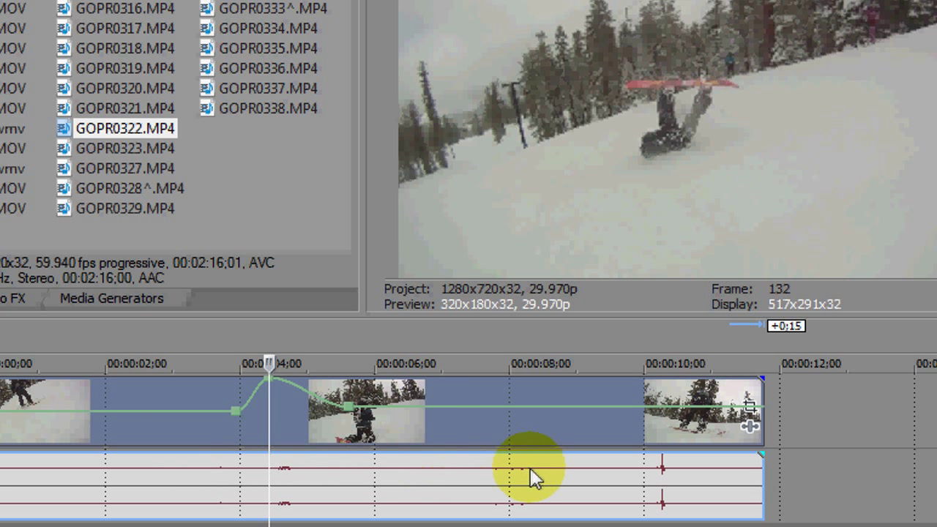
pyautogui.rightClick(91, 411)
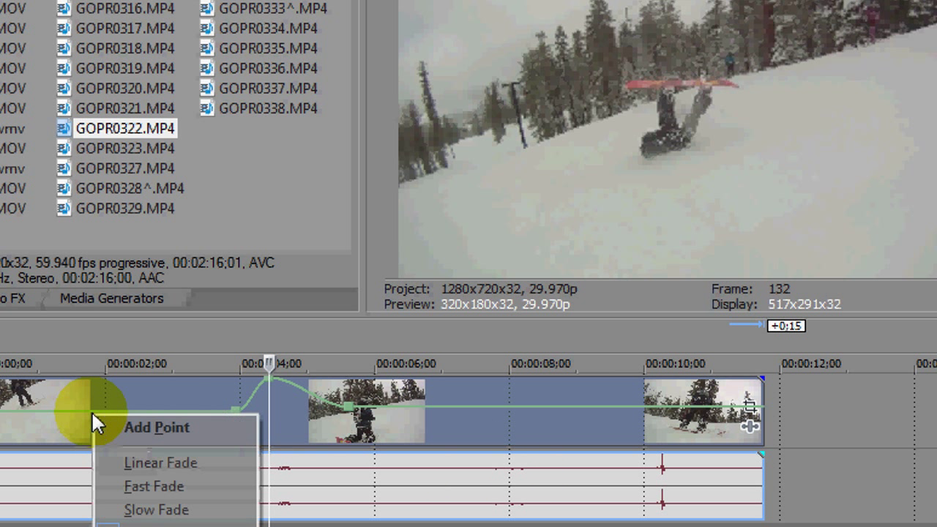
pyautogui.click(48, 431)
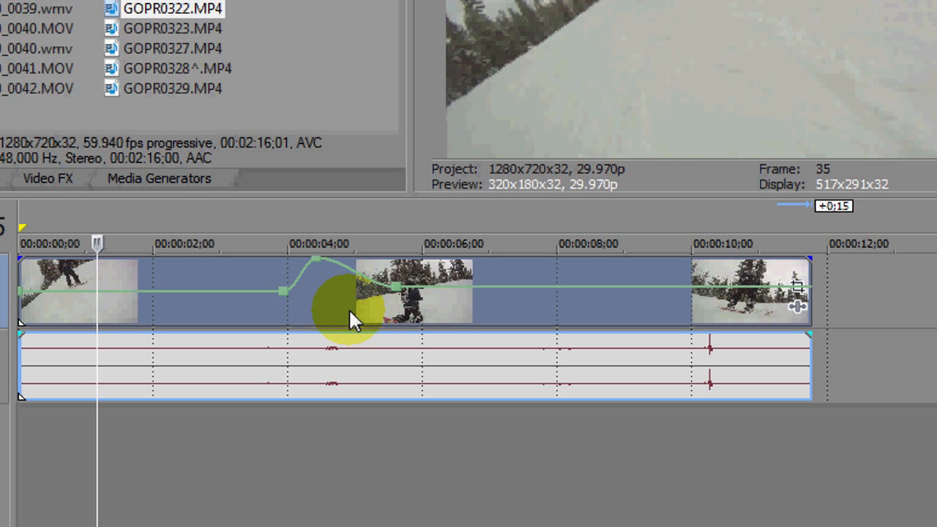
# Set Switches > Disable Resample on the snowboarding video event
pyautogui.rightClick(223, 309)
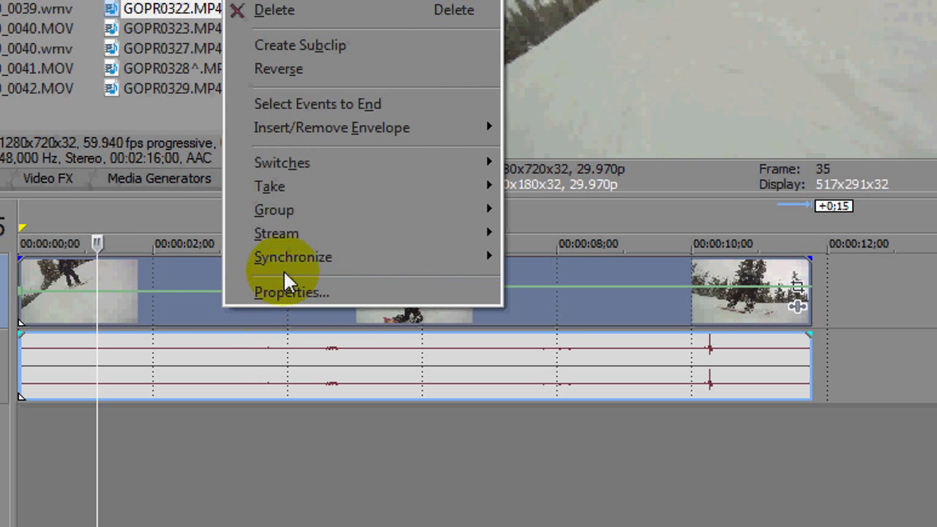
pyautogui.moveTo(304, 166)
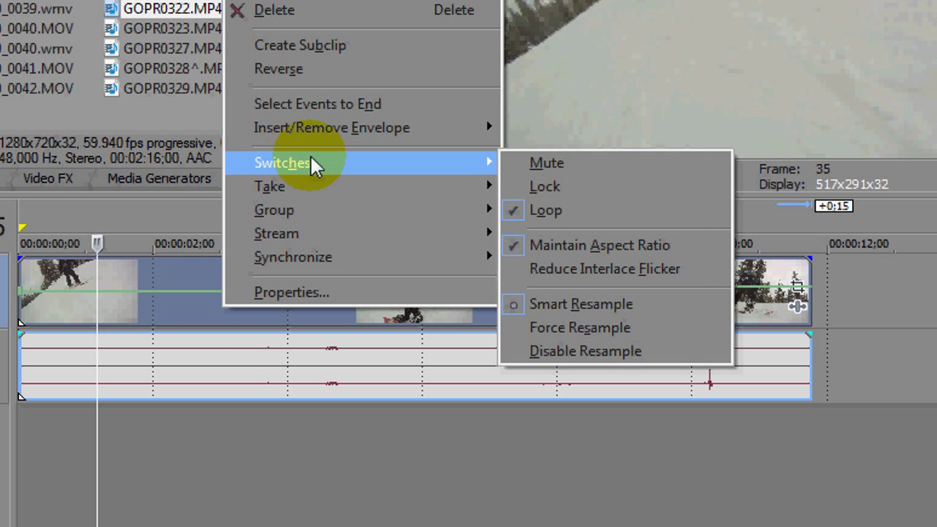
pyautogui.click(606, 354)
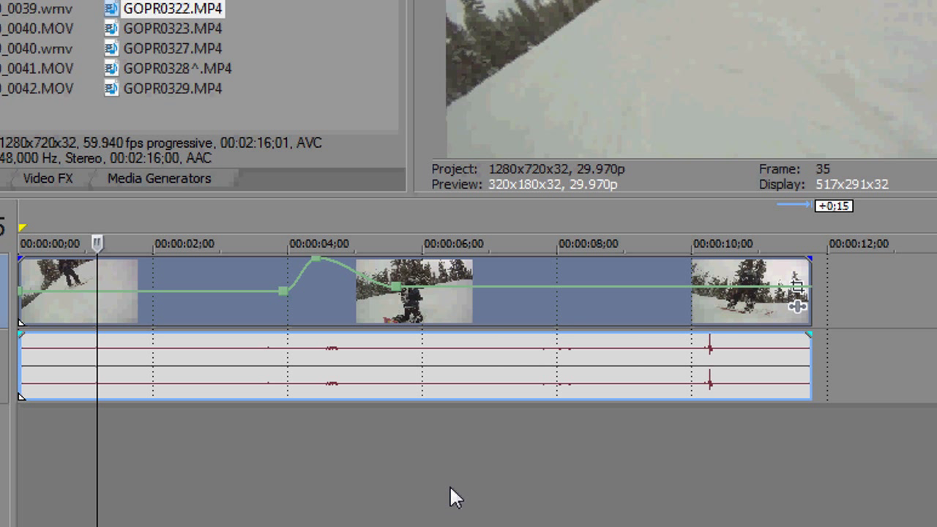
pyautogui.click(495, 300)
pyautogui.click(626, 308)
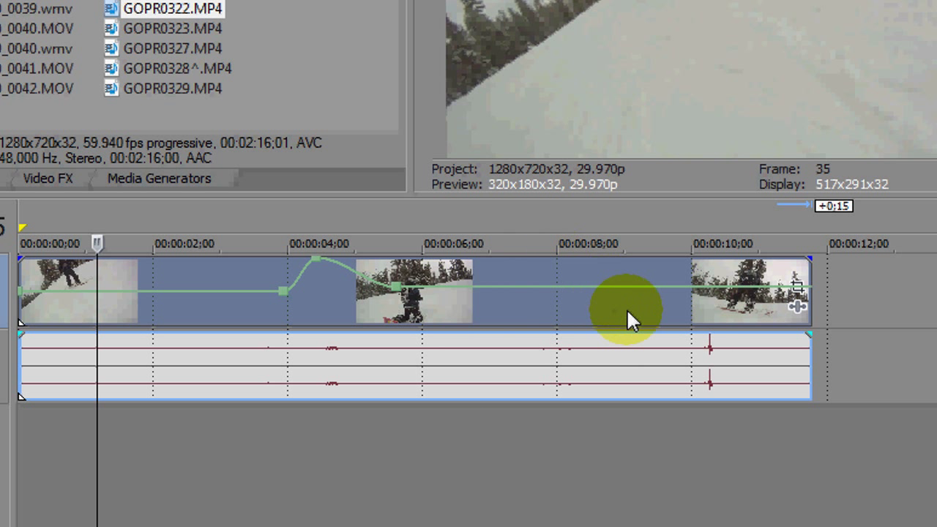